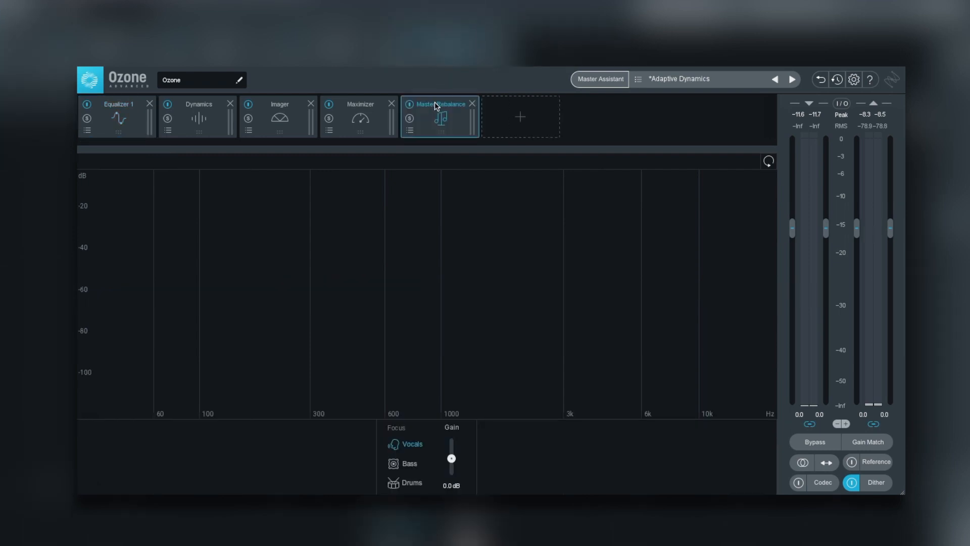
Move the Master Rebalance module to the start of the signal chain and bypass the other modules.
left_click_drag(436, 105, 119, 111)
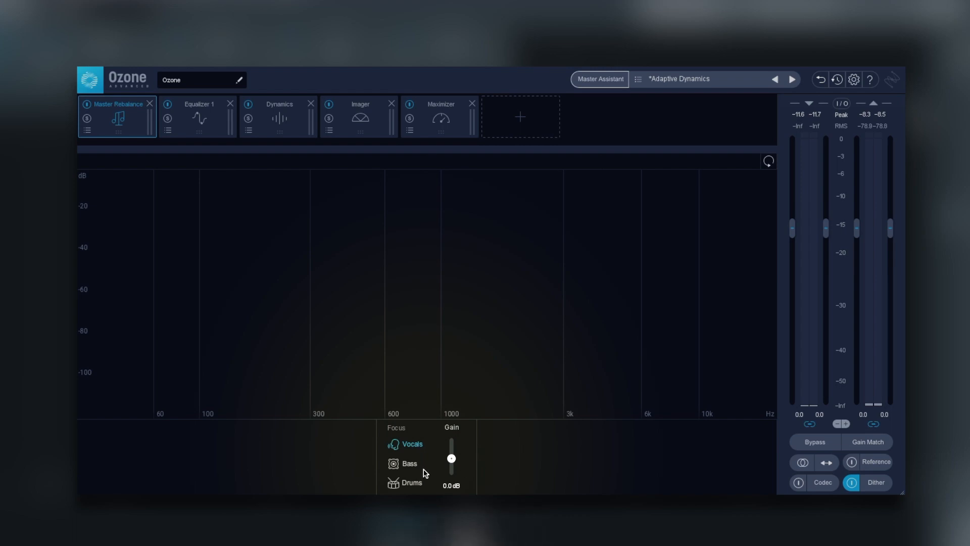
left_click(411, 105)
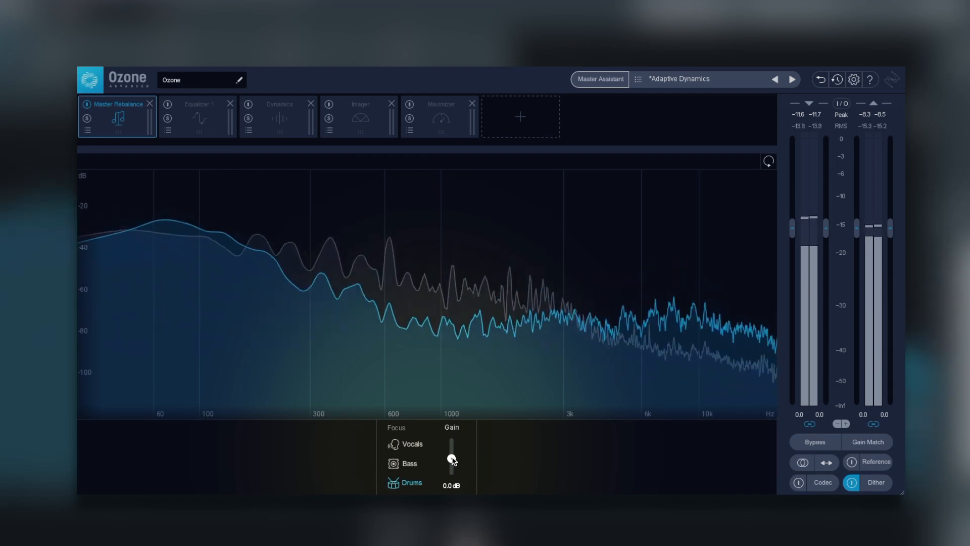
Try the Drums focus in Master Rebalance with gains of about 5.2 dB, -3.9 dB and -1.4 dB during playback.
left_click_drag(452, 458, 461, 450)
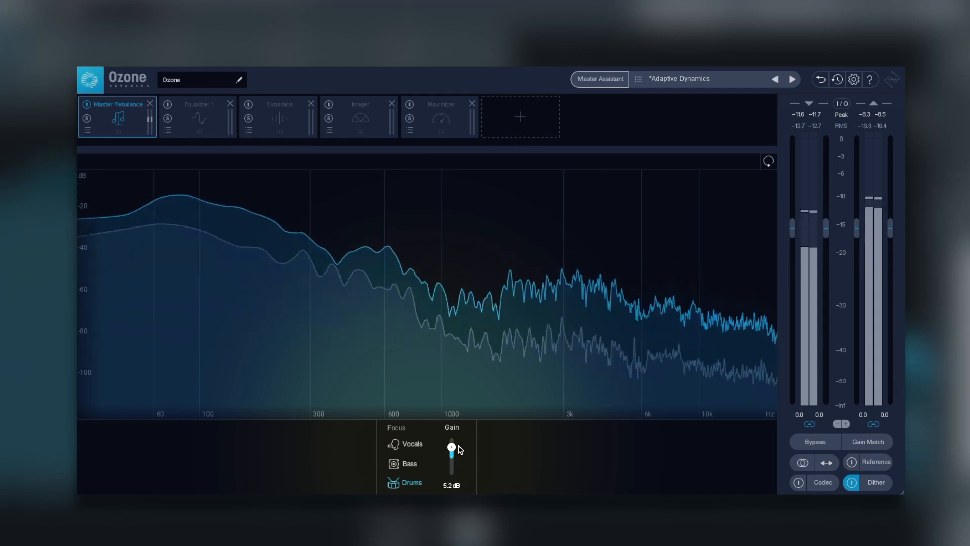
left_click_drag(459, 452, 456, 469)
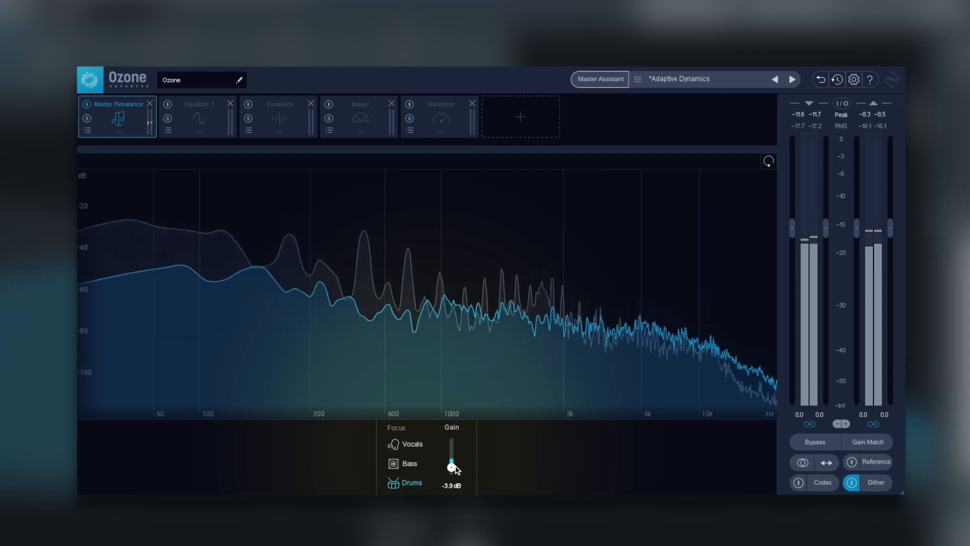
left_click_drag(455, 469, 460, 462)
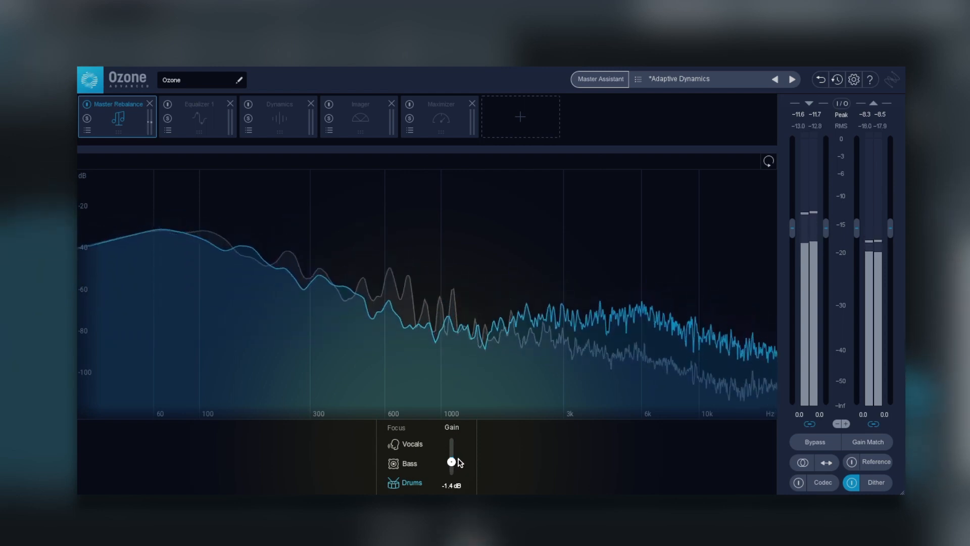
Try the Vocals focus with gains of about 4.2 dB and -3.9 dB, and switch to Bass and raise its gain.
left_click(412, 444)
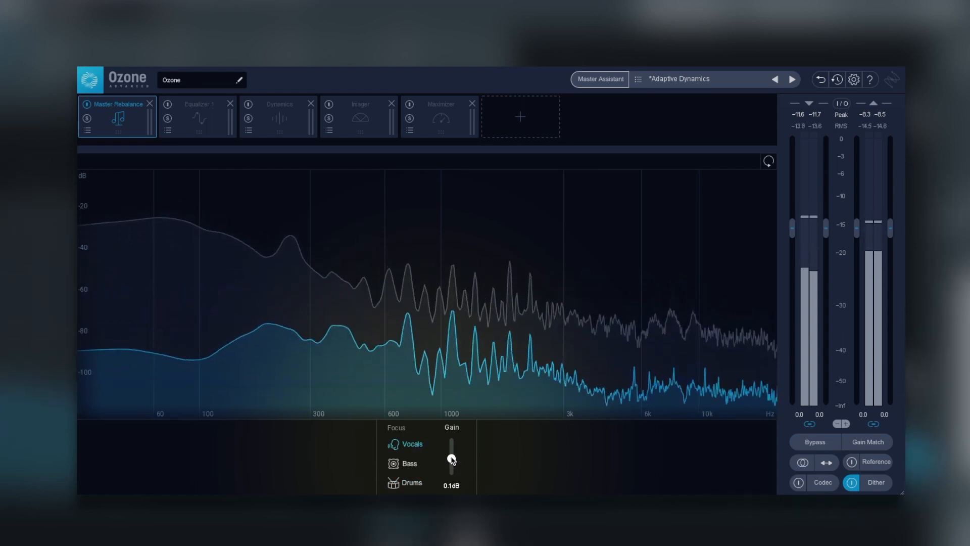
left_click_drag(451, 460, 454, 451)
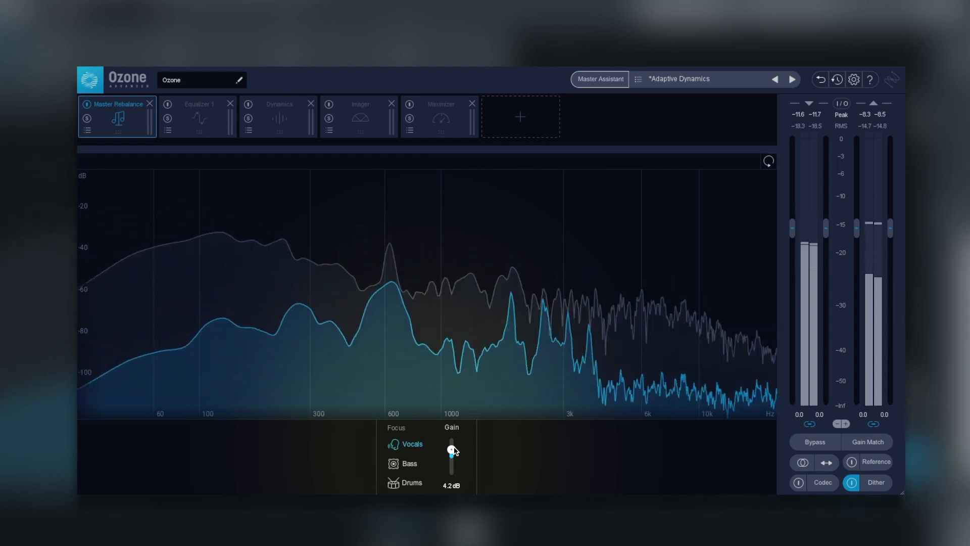
left_click_drag(455, 451, 459, 468)
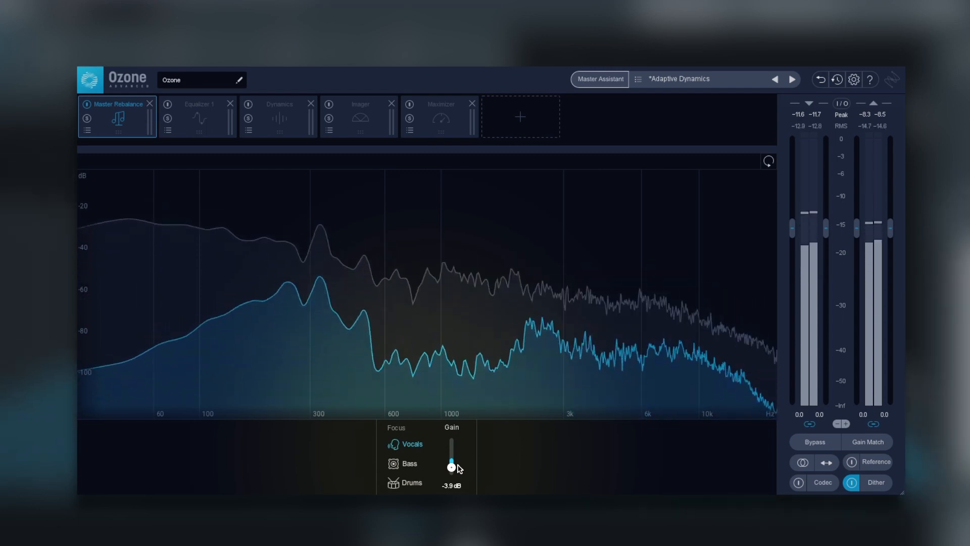
left_click(434, 468)
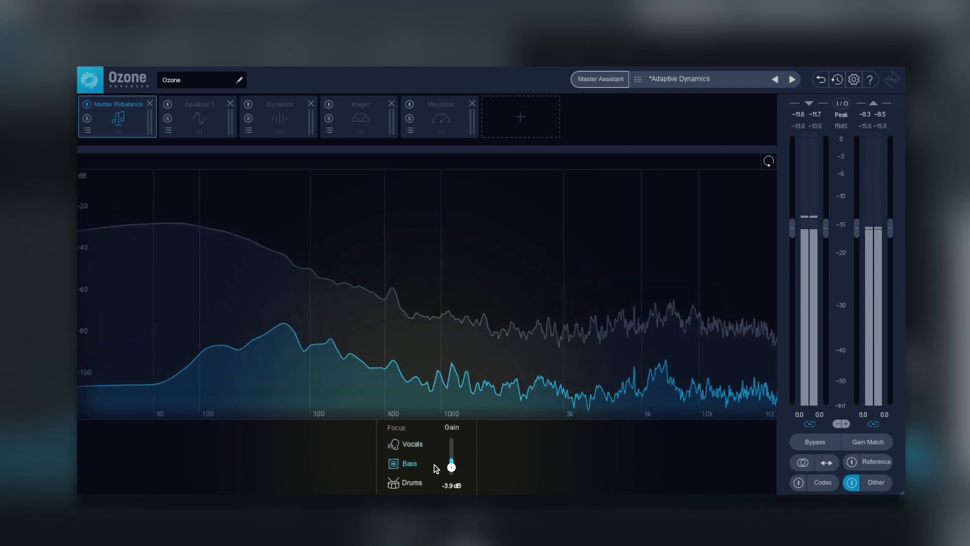
left_click_drag(451, 466, 456, 453)
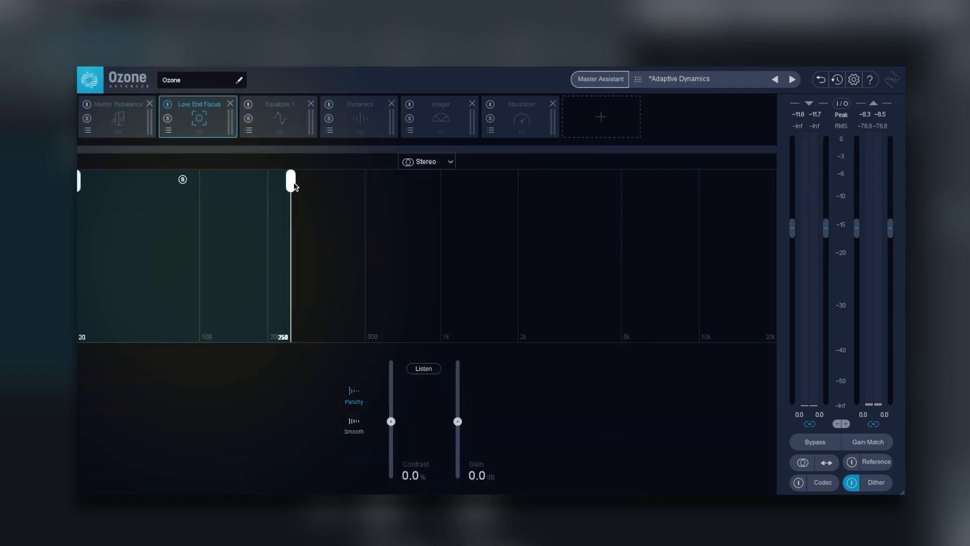
Try upper range limits of 300, 248 and 197 Hz in Low End Focus during playback, soloing the band to audition it.
left_click_drag(295, 186, 313, 187)
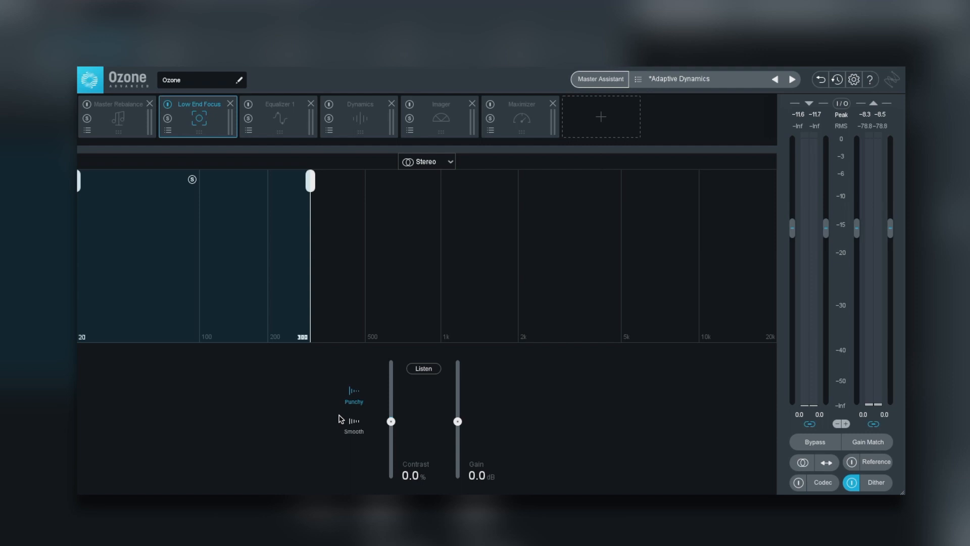
key("space")
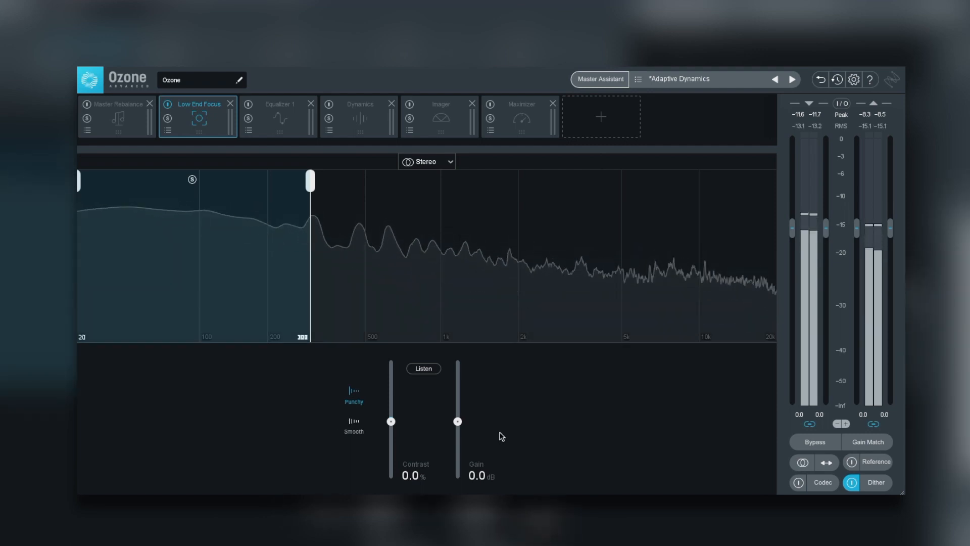
left_click_drag(307, 190, 289, 191)
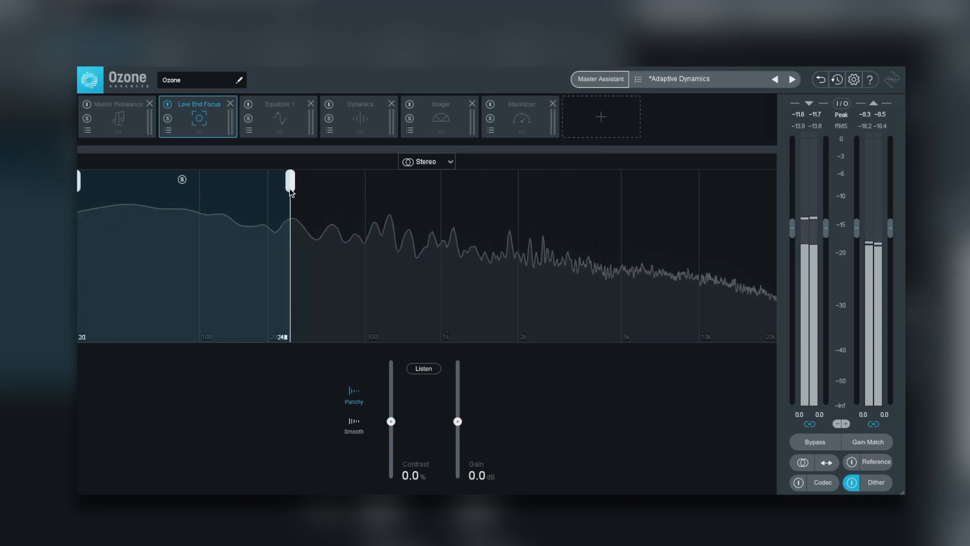
left_click(182, 180)
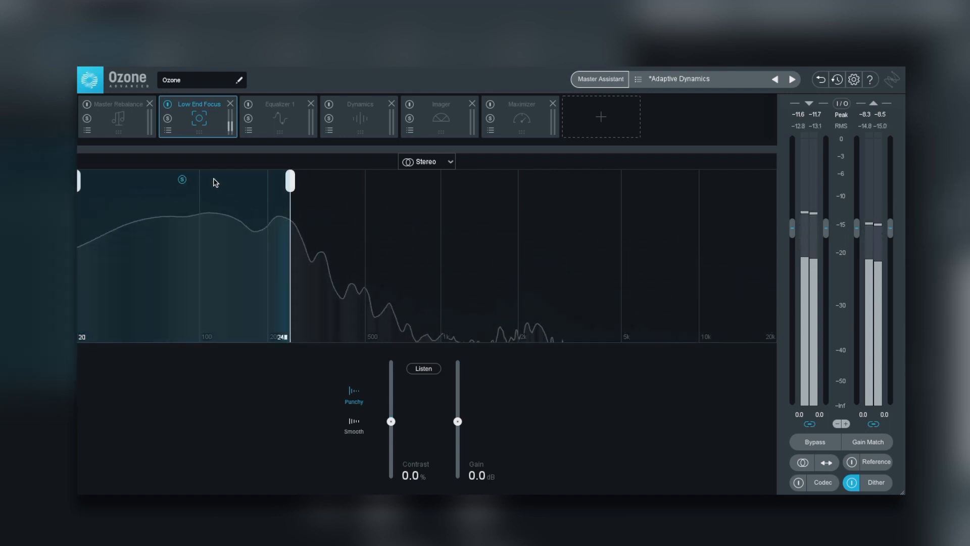
left_click_drag(290, 190, 266, 193)
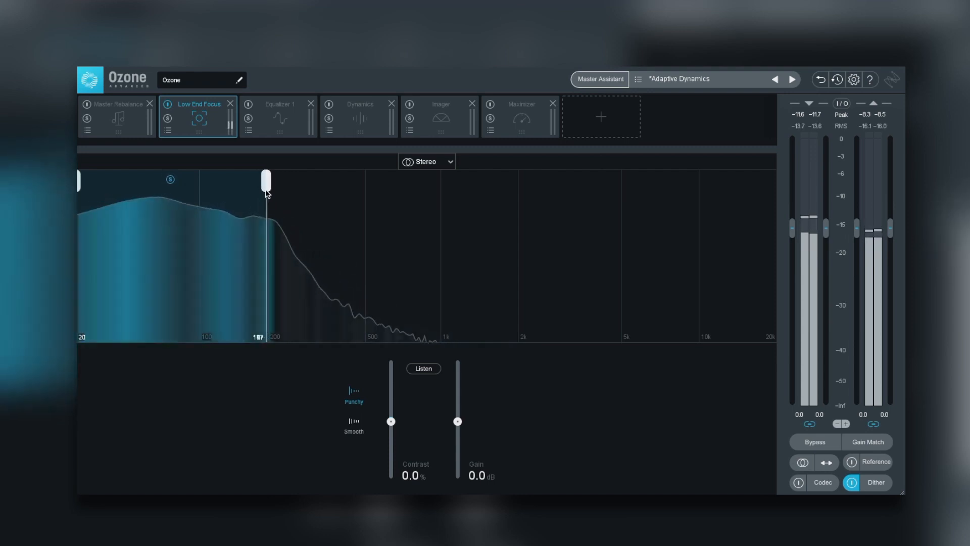
left_click(170, 180)
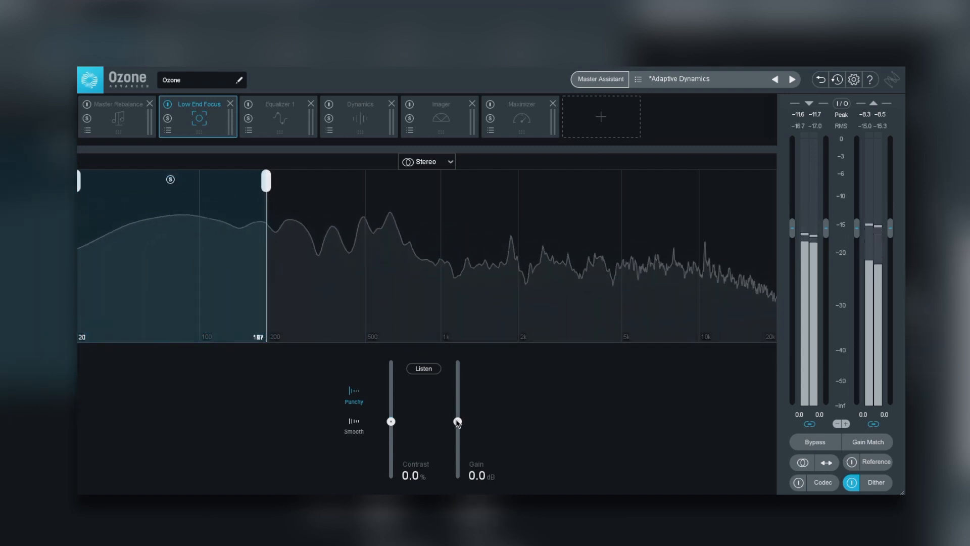
Adjust the Low End Focus gain to 1.9 dB after trying 5.2 dB, and extend its range to 300 Hz.
left_click_drag(458, 422, 463, 373)
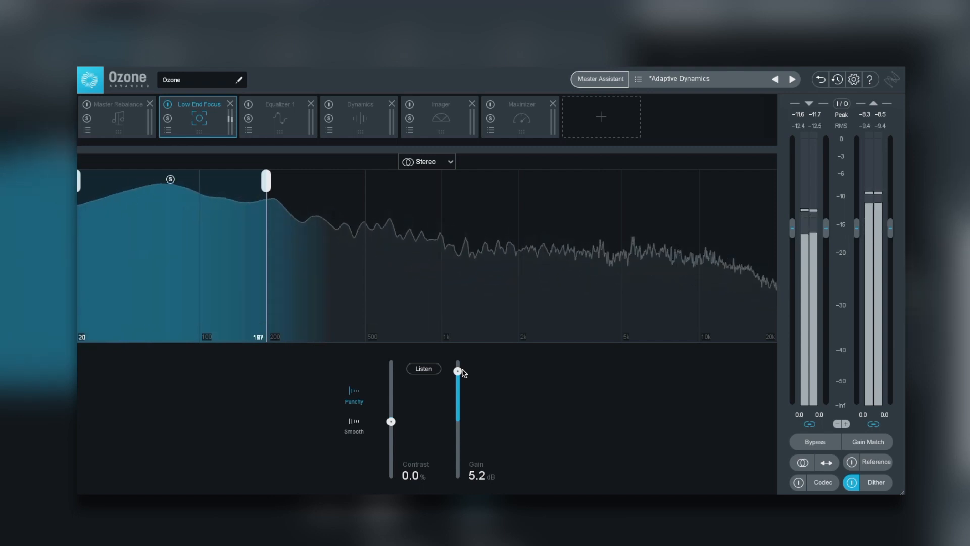
left_click_drag(462, 373, 458, 400)
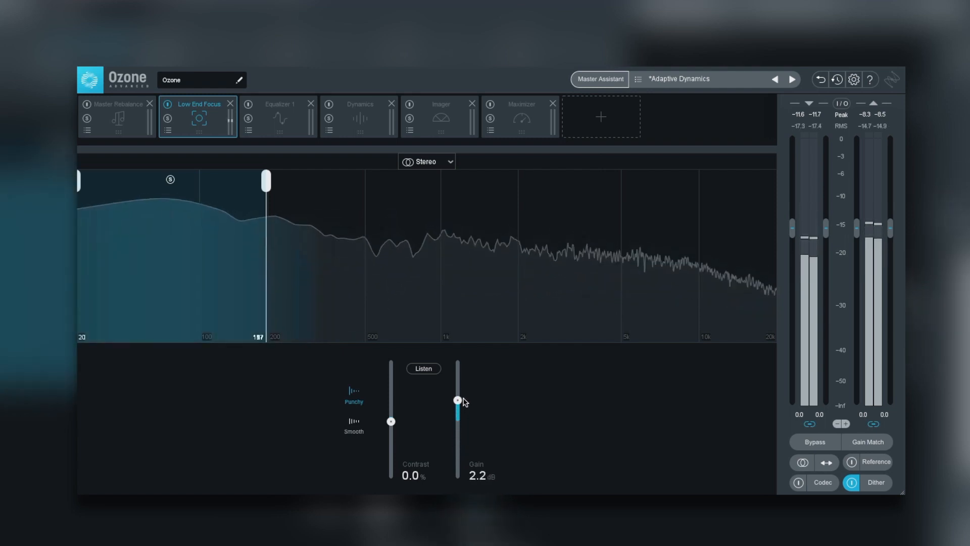
left_click_drag(266, 181, 311, 181)
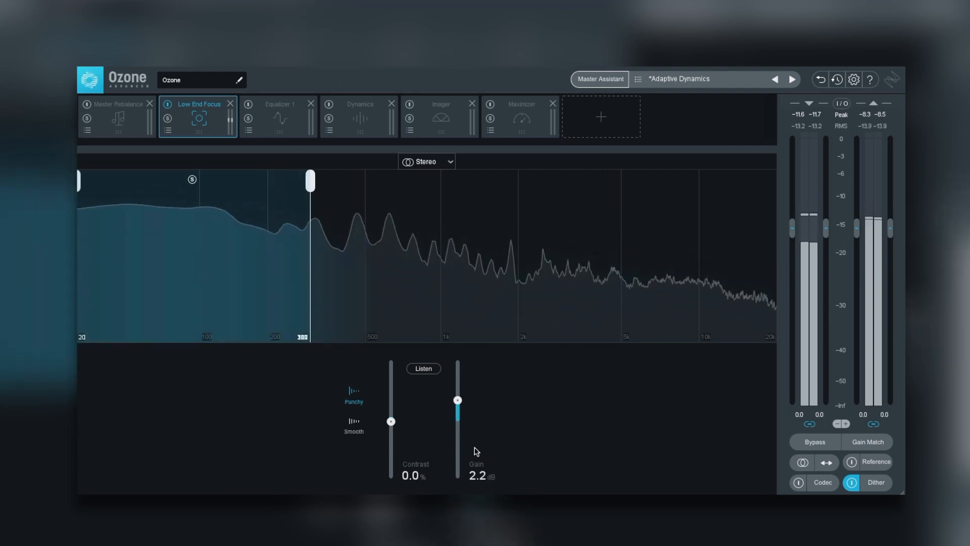
mouse_move(458, 400)
left_mouse_down()
mouse_move(458, 389)
mouse_move(458, 404)
left_mouse_up()
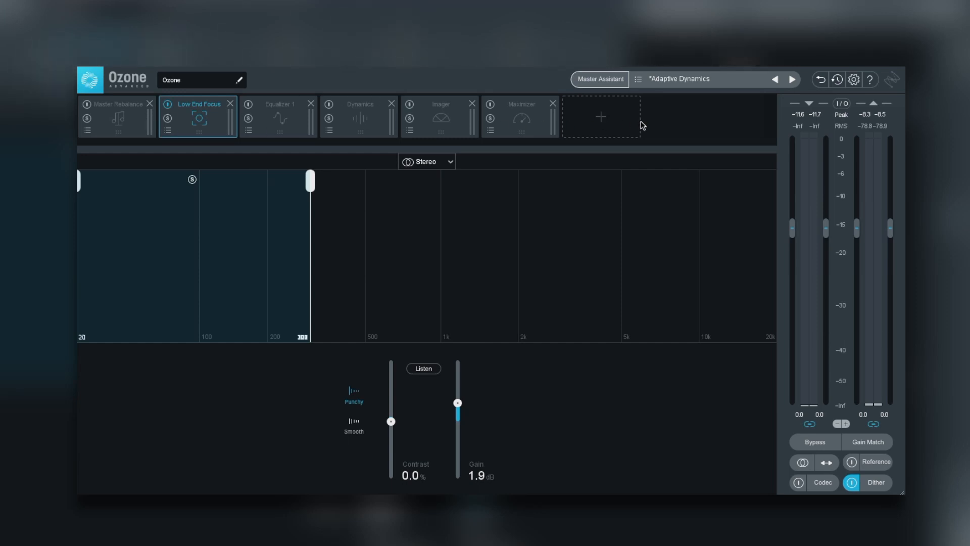
Add the Dynamic EQ, Equalizer 2, Exciter, Match EQ and Spectral Shaper modules to the signal chain.
left_click(601, 118)
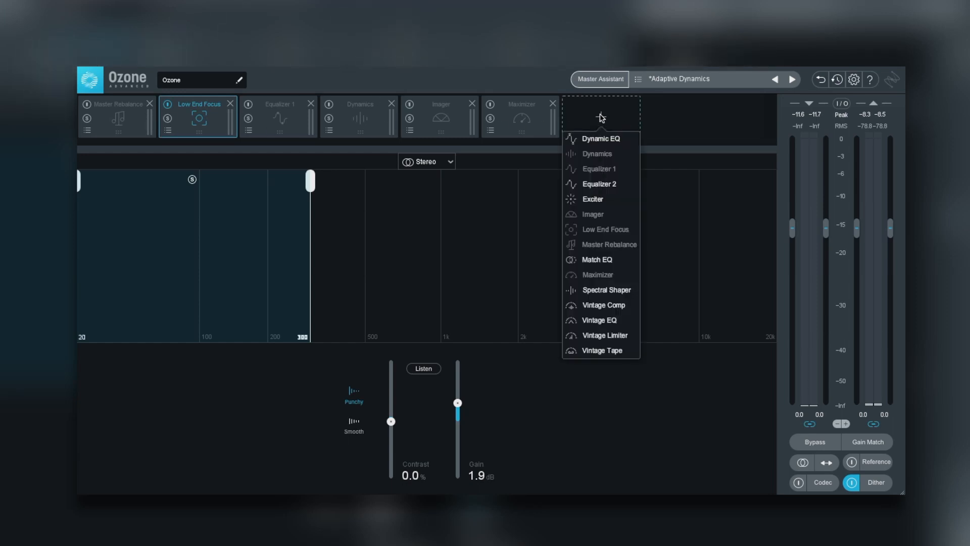
left_click(595, 139)
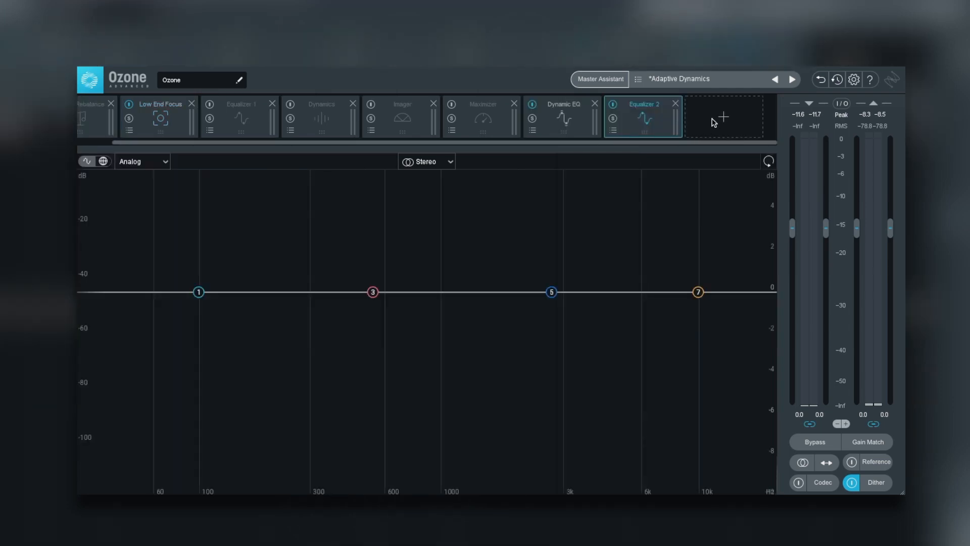
left_click(722, 117)
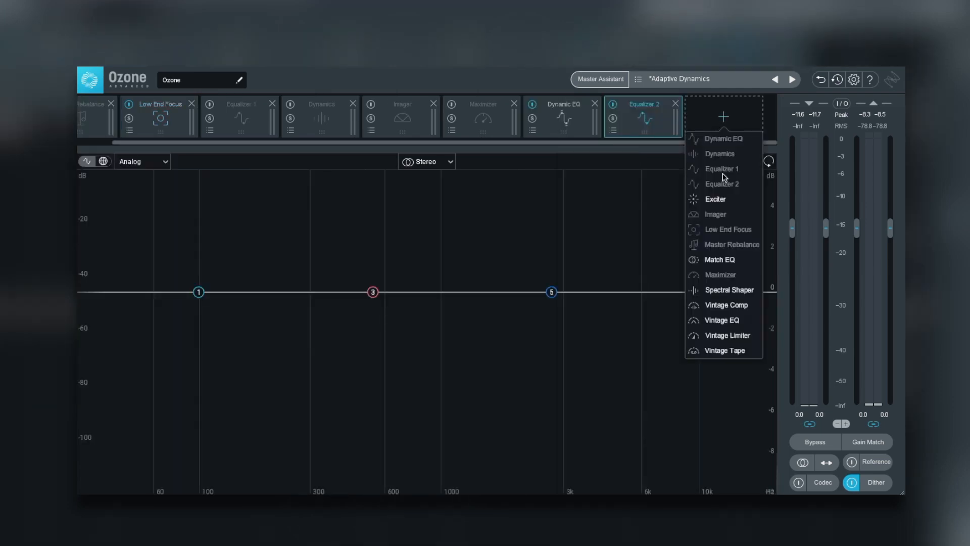
left_click(716, 199)
left_click(723, 117)
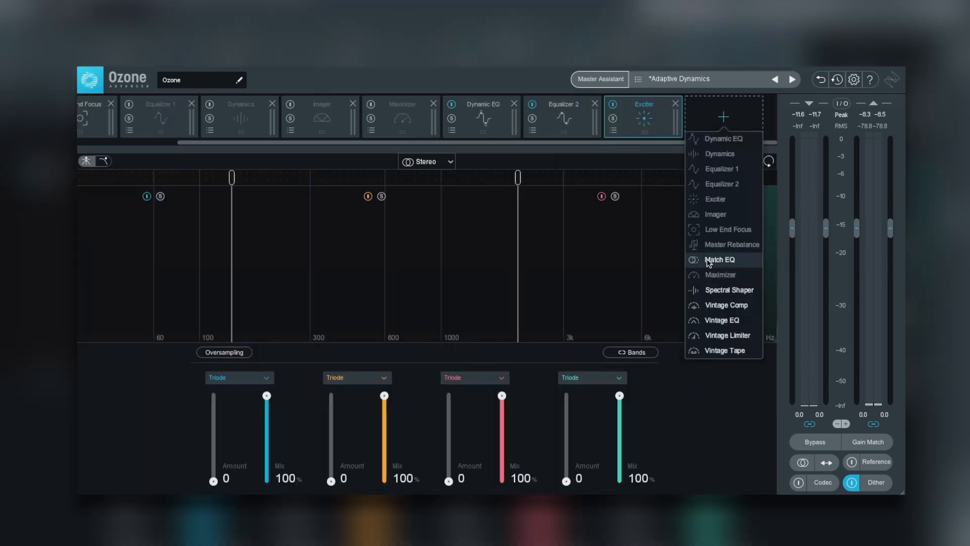
left_click(720, 259)
left_click(723, 119)
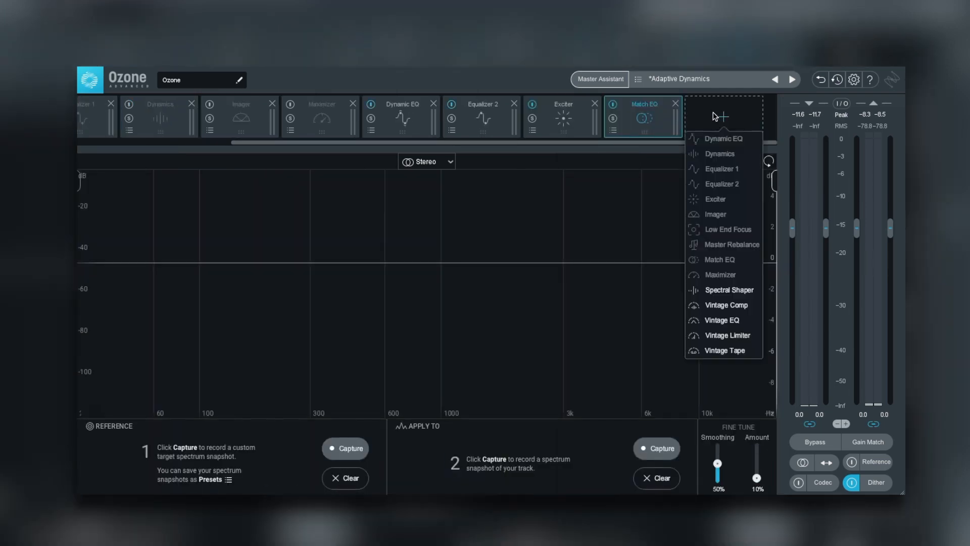
left_click(705, 289)
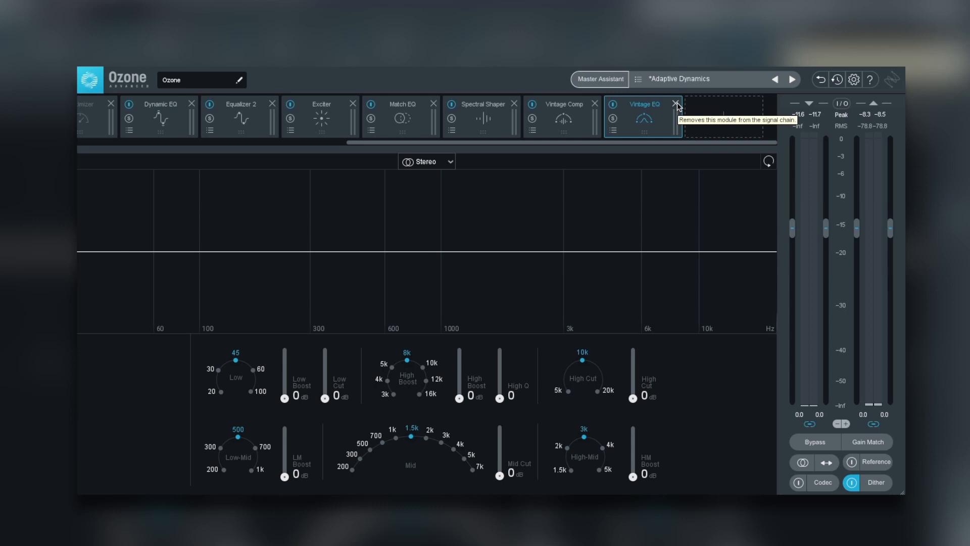
Keep only the Match EQ module in the signal chain and preview the track through it.
left_click(402, 121)
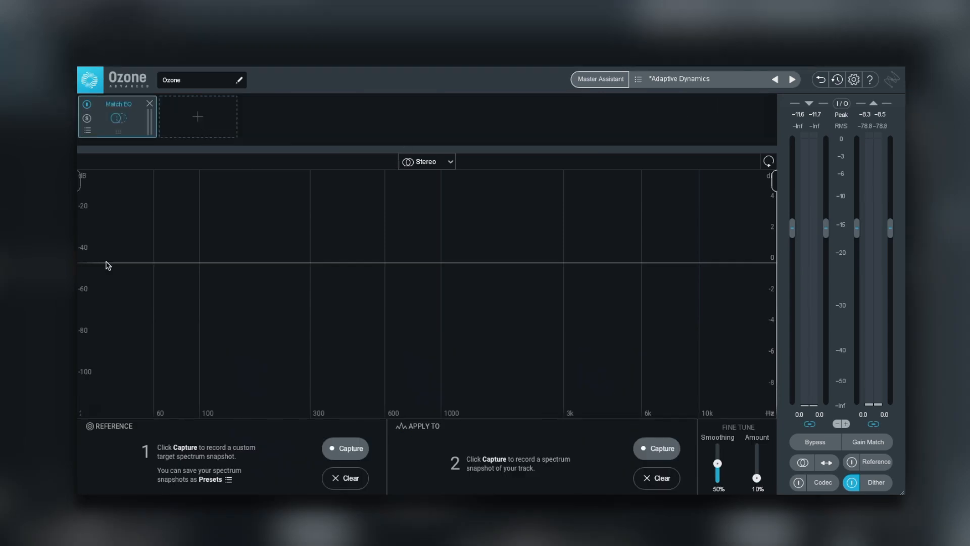
key("space")
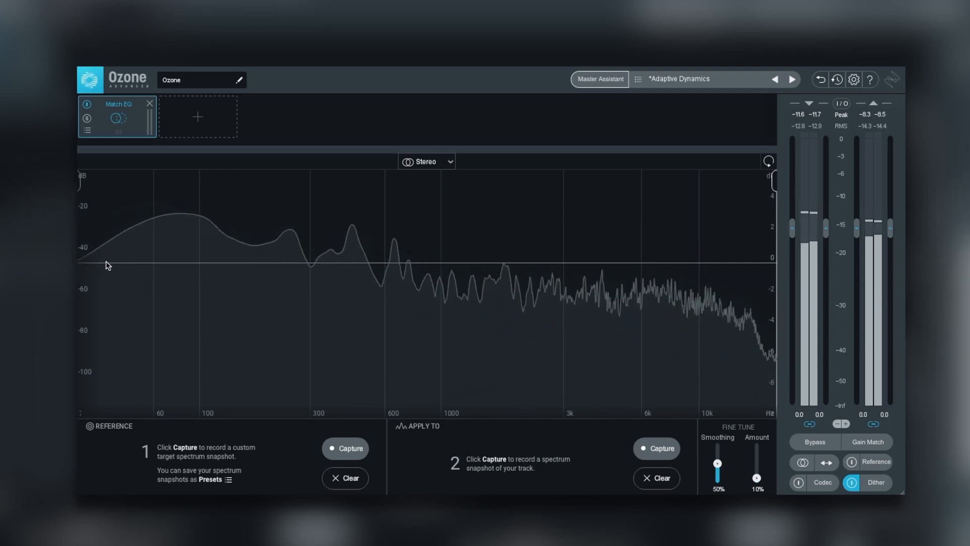
key("space")
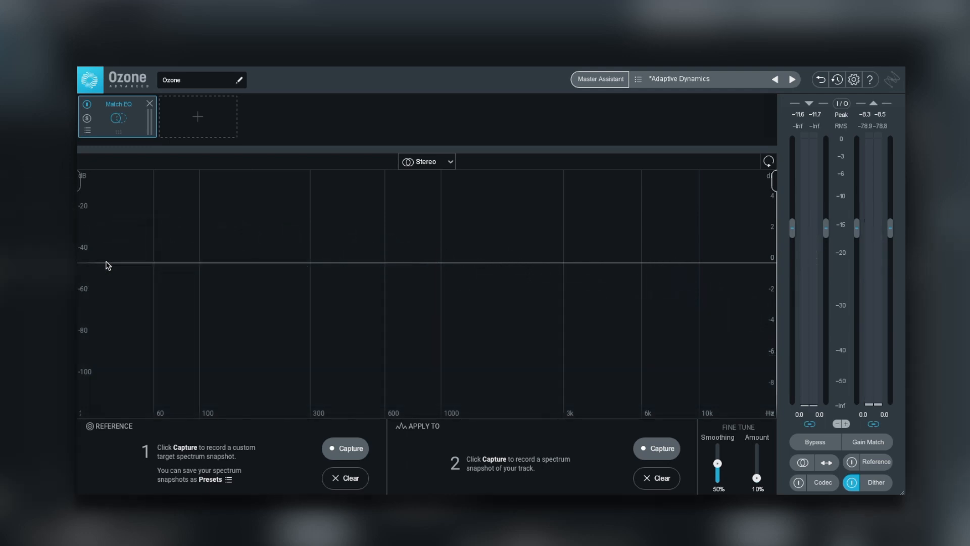
Capture the reference spectrum in Match EQ while the reference audio plays, and stop playback.
left_click(350, 448)
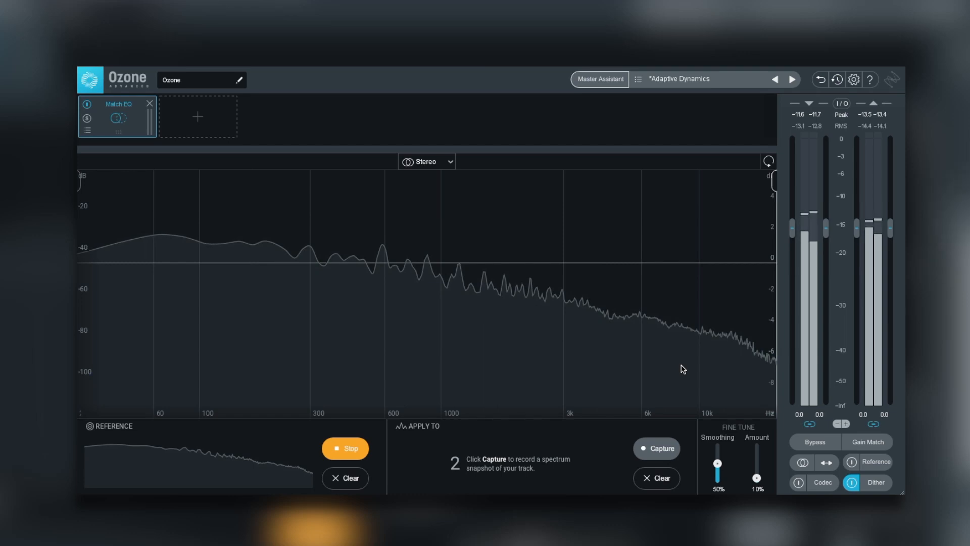
key("space")
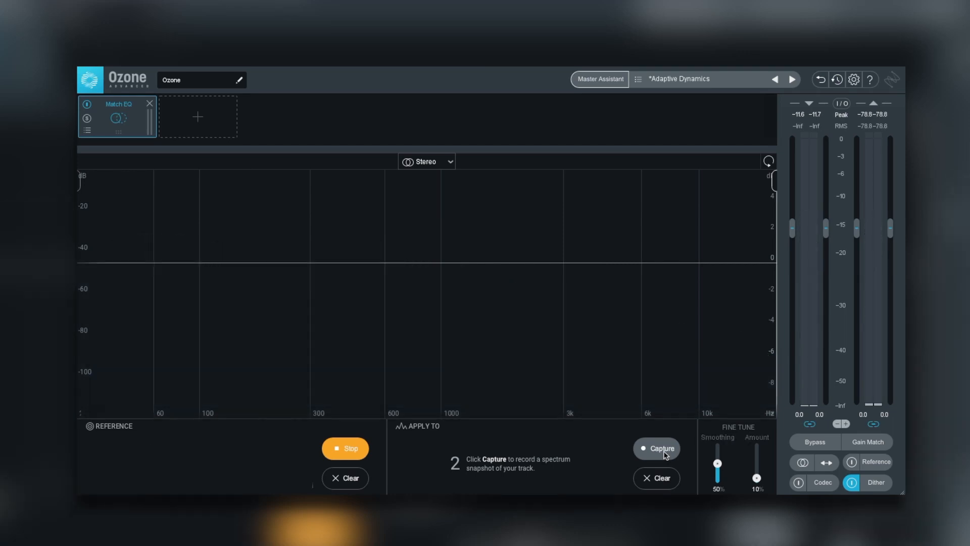
Capture the Apply To spectrum of the track in Match EQ during playback and stop the capture.
left_click(662, 450)
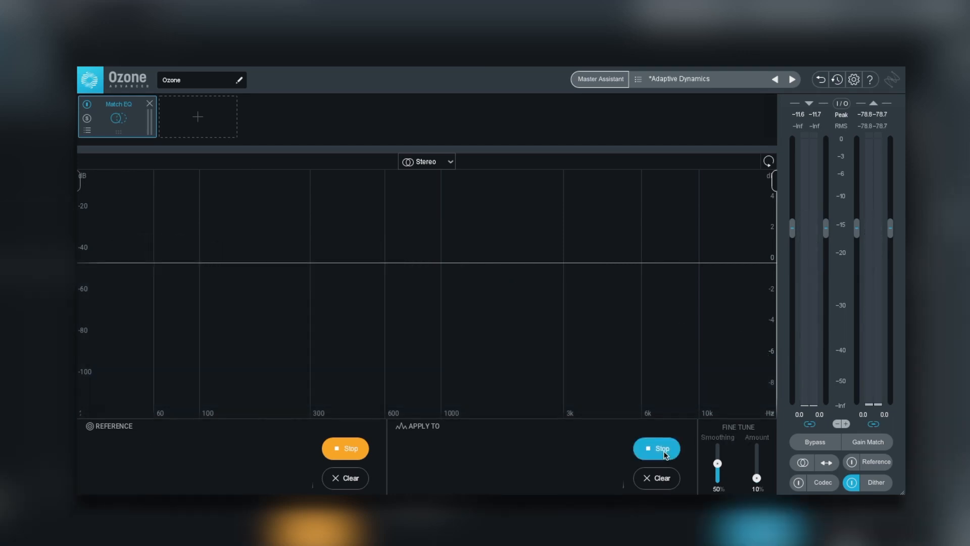
key("space")
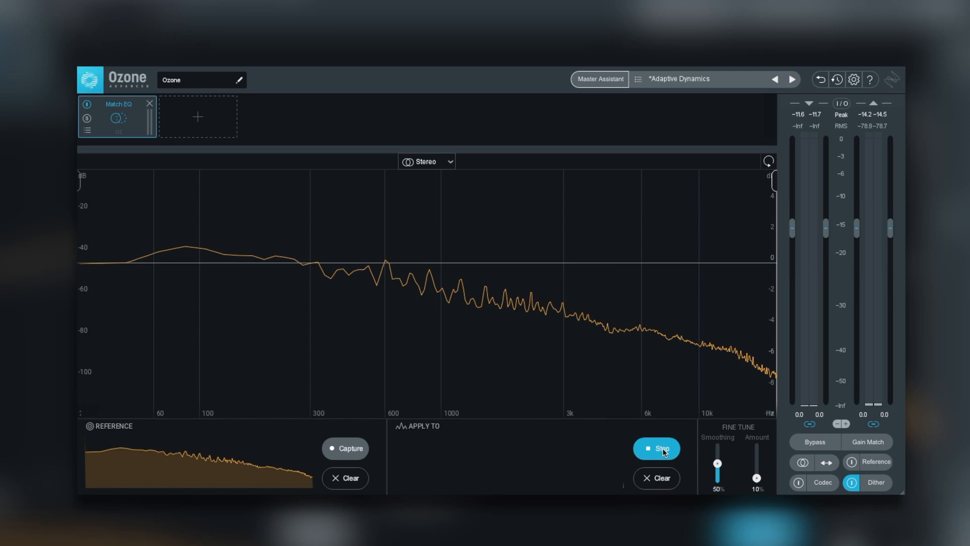
key("space")
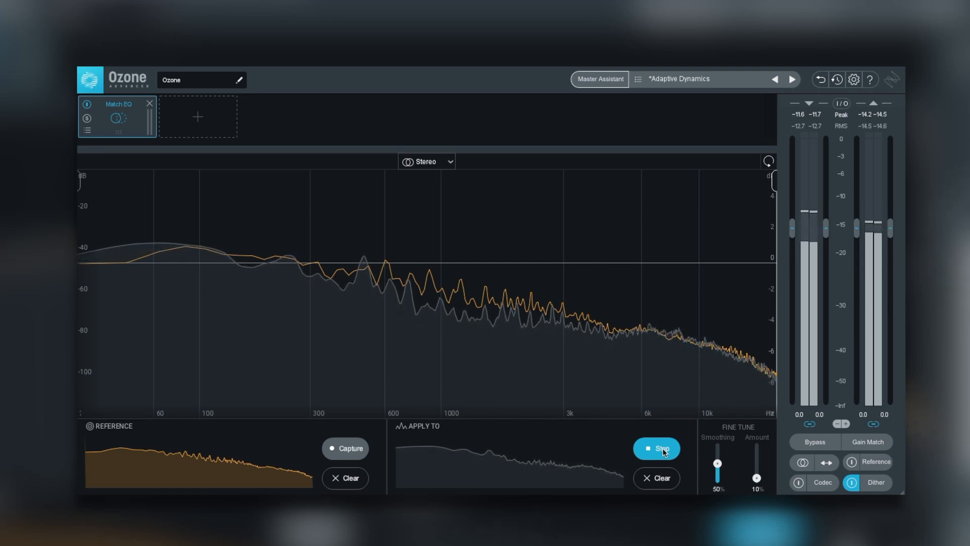
left_click(663, 448)
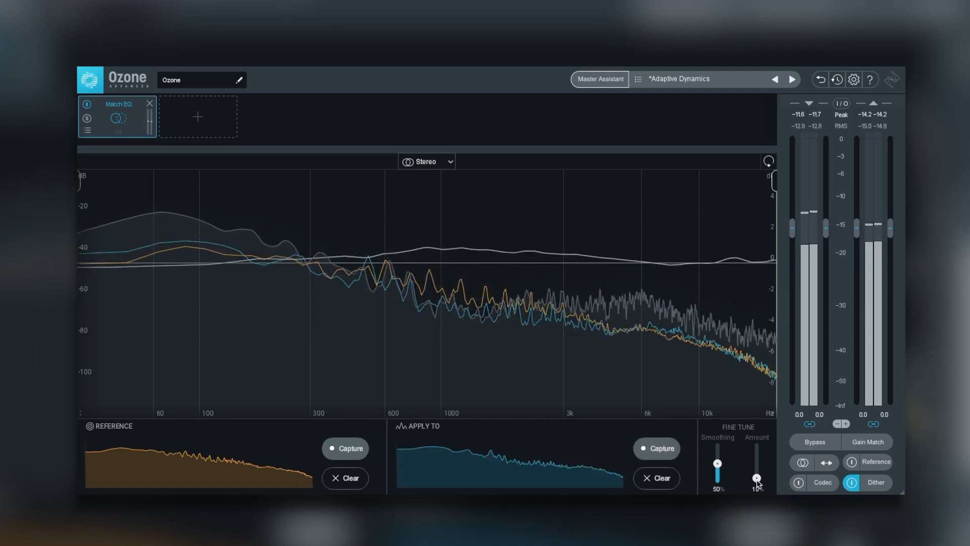
Set the Match EQ smoothing to 68% and amount to 30% during playback, and compare the track with the module switched off and on.
mouse_move(758, 484)
left_mouse_down()
mouse_move(761, 475)
mouse_move(717, 478)
mouse_move(721, 439)
mouse_move(715, 489)
mouse_move(718, 457)
mouse_move(756, 477)
left_mouse_up()
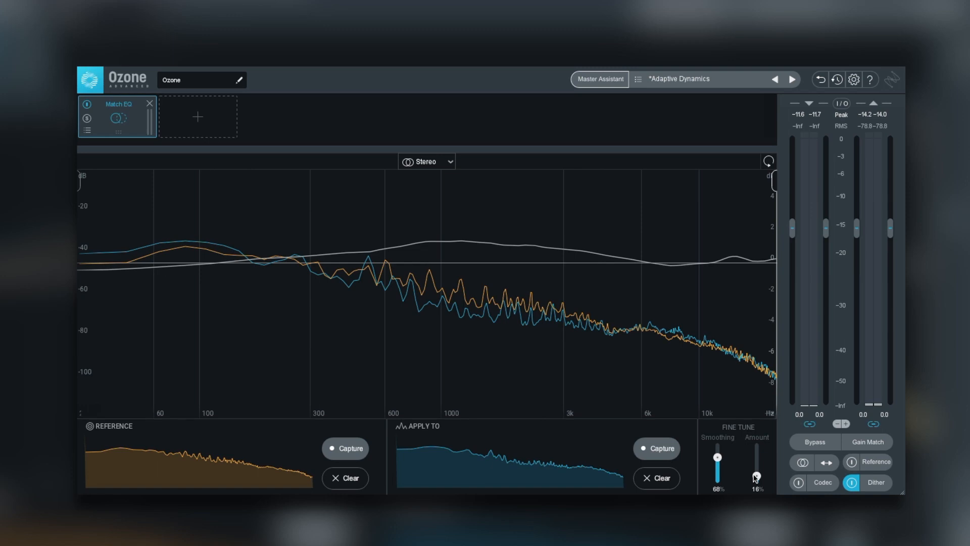
key("space")
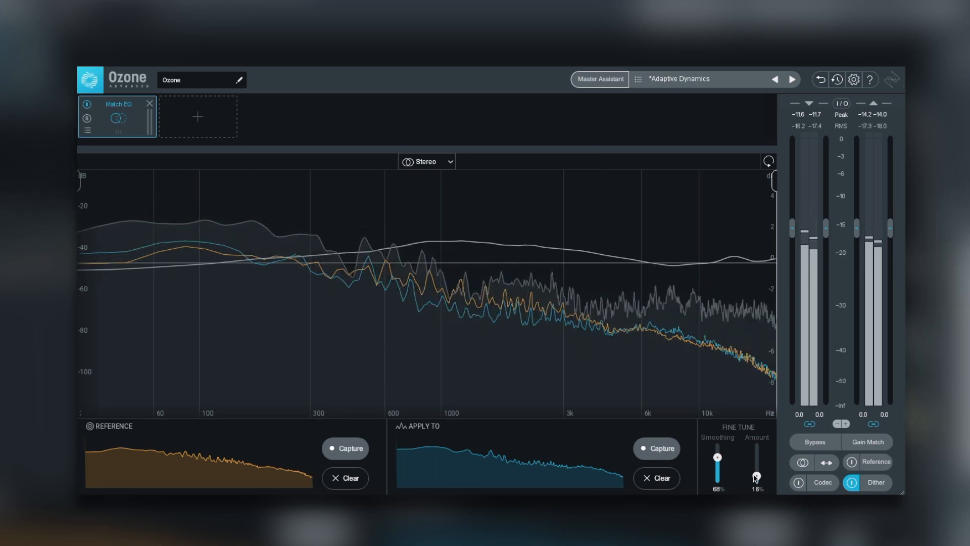
left_click_drag(756, 477, 759, 474)
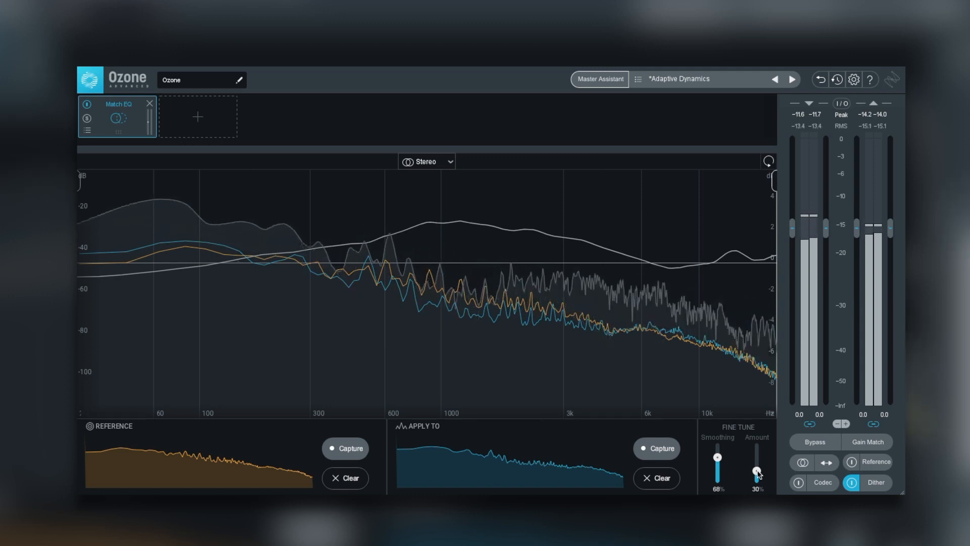
left_click(87, 105)
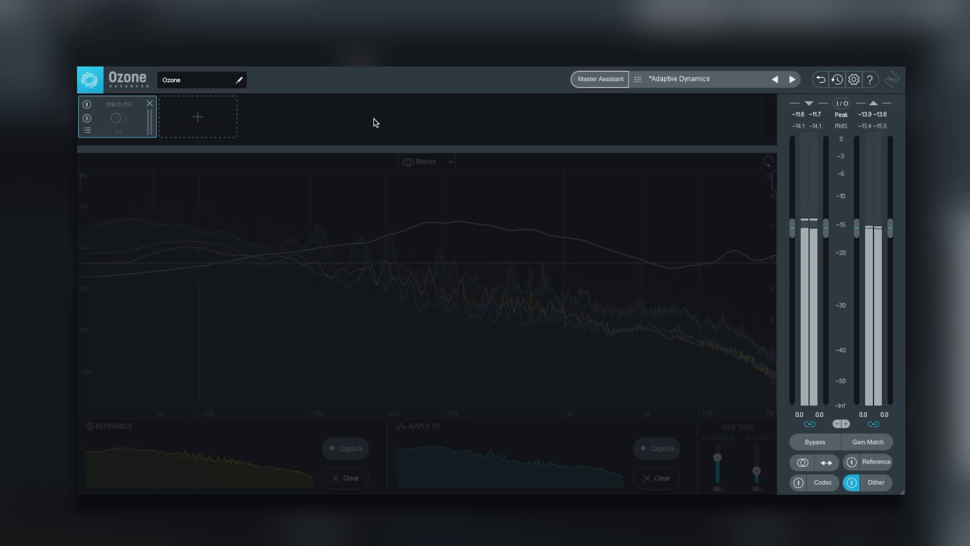
left_click(87, 107)
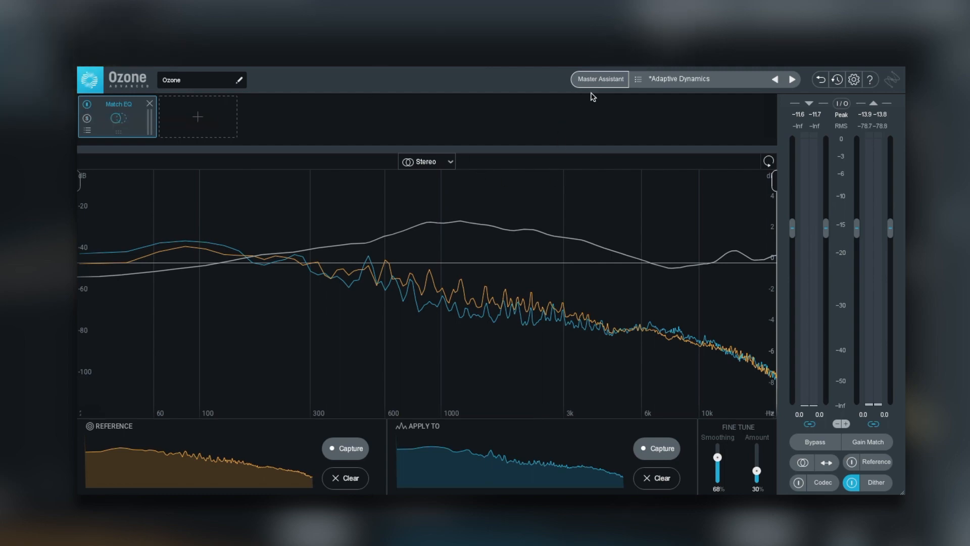
Run Master Assistant on the playing track with Vintage modules, Manual loudness at Medium intensity and Streaming destination, and accept the suggested chain.
left_click(600, 80)
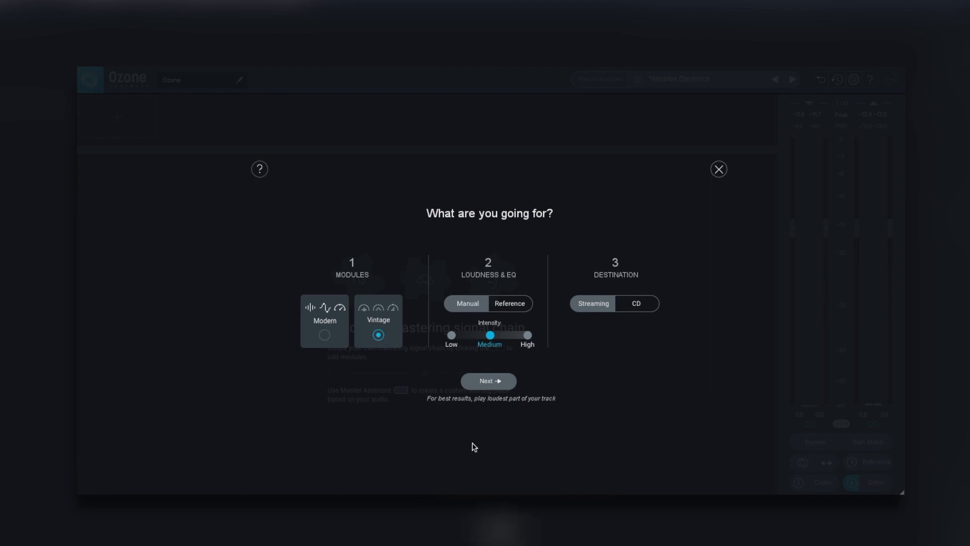
left_click(497, 379)
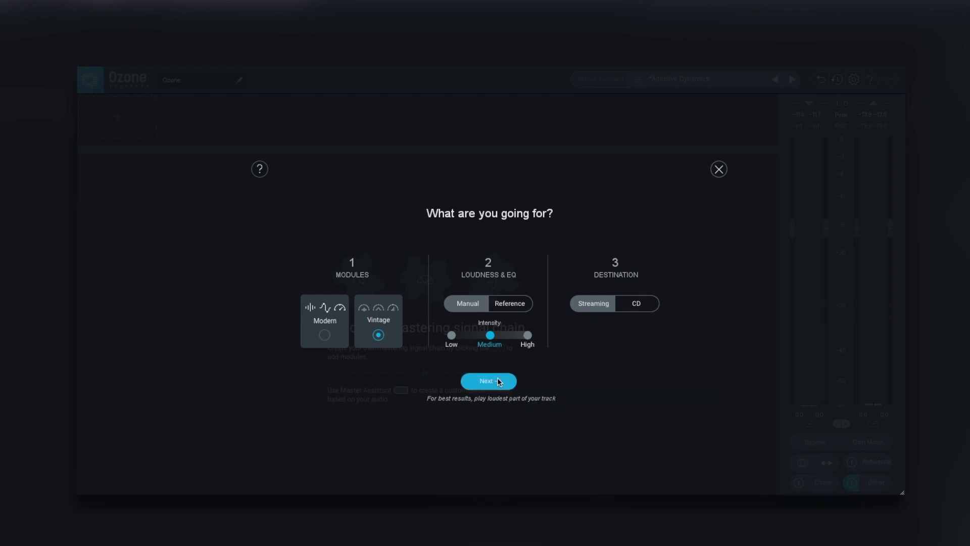
key("space")
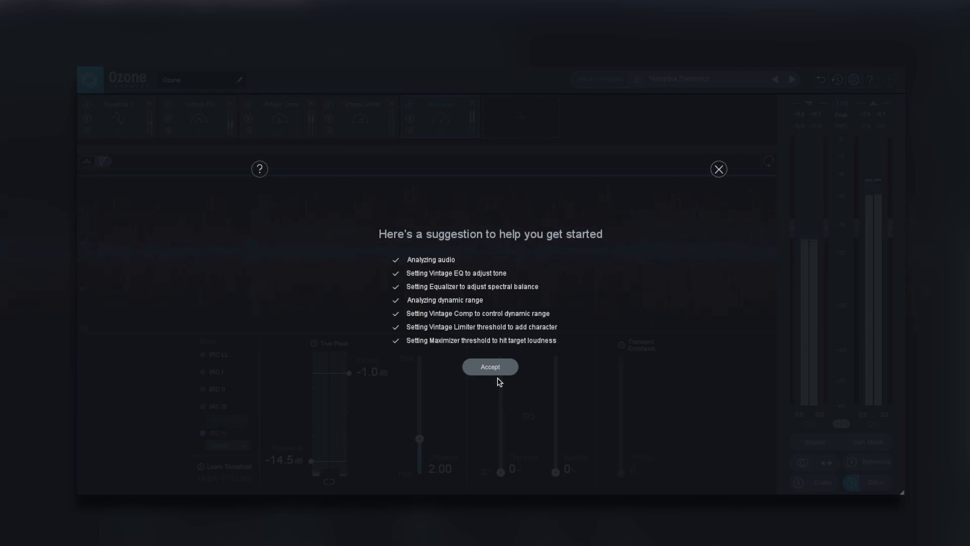
left_click(493, 368)
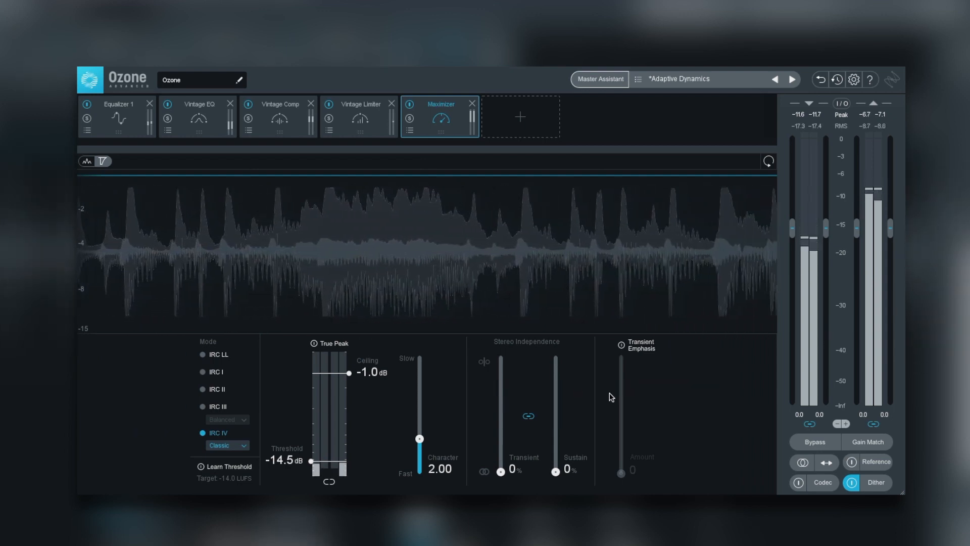
Enable Gain Match, compare the mastered track with the bypassed signal, and stop playback with the bypass on.
left_click(869, 442)
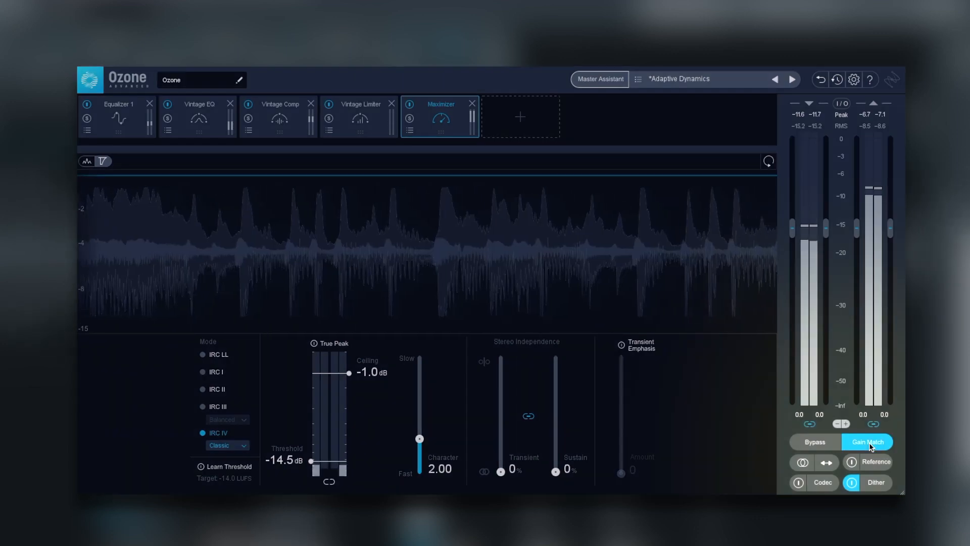
left_click(809, 448)
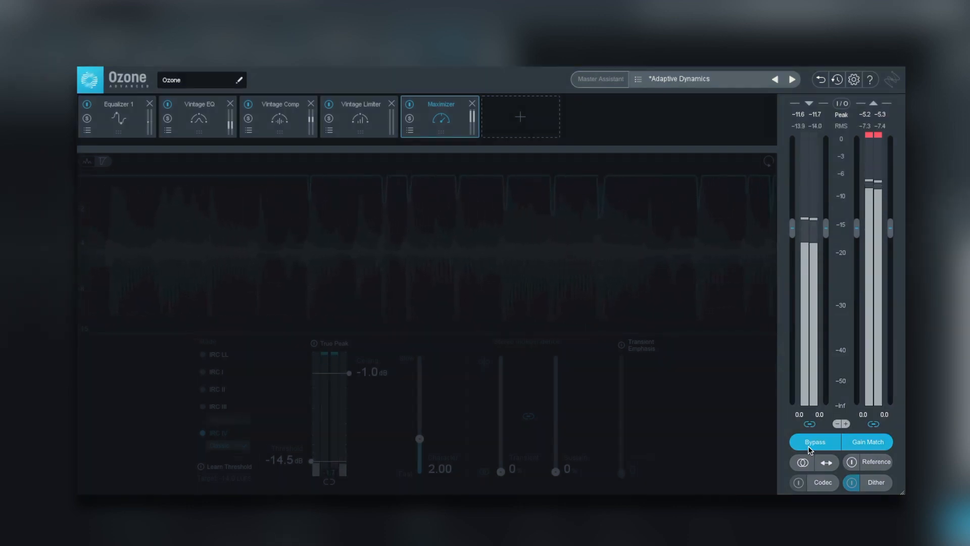
left_click(809, 448)
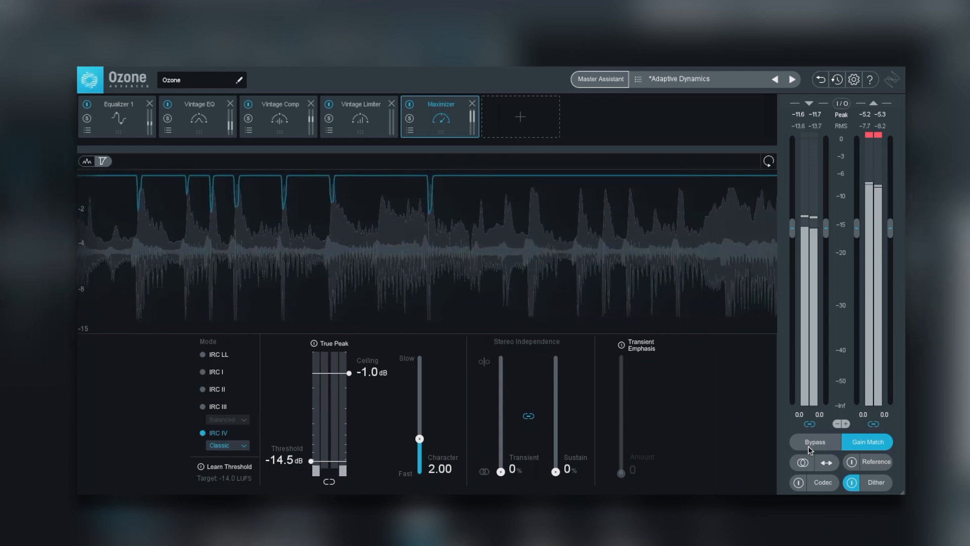
left_click(809, 448)
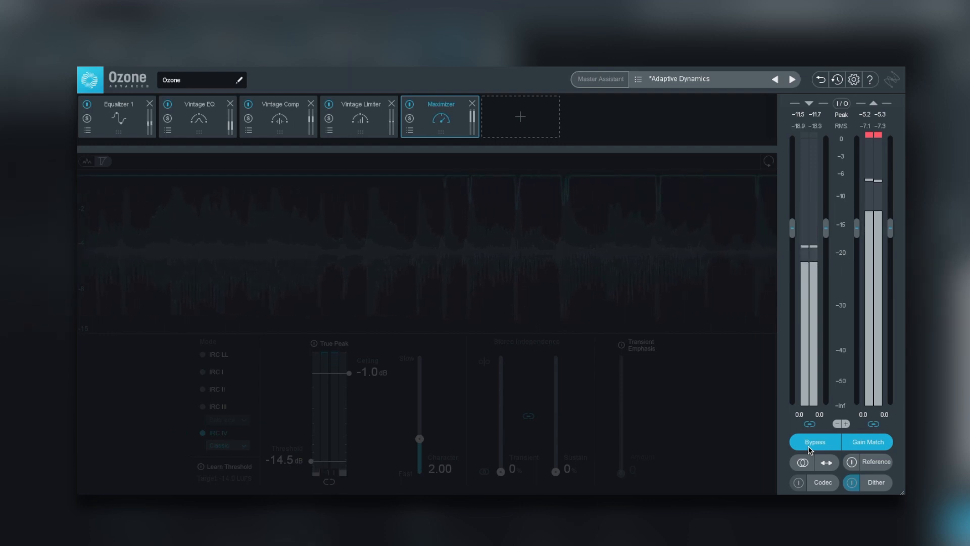
key("space")
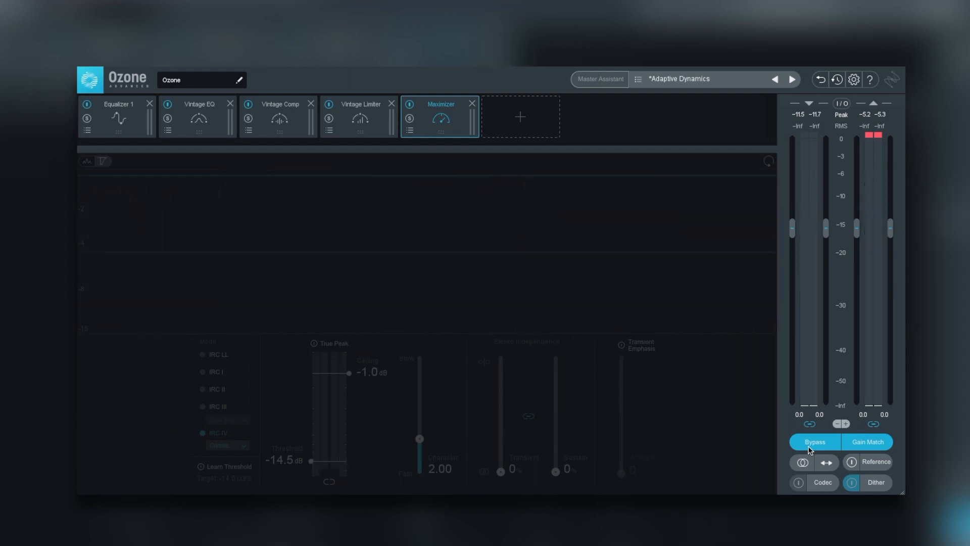